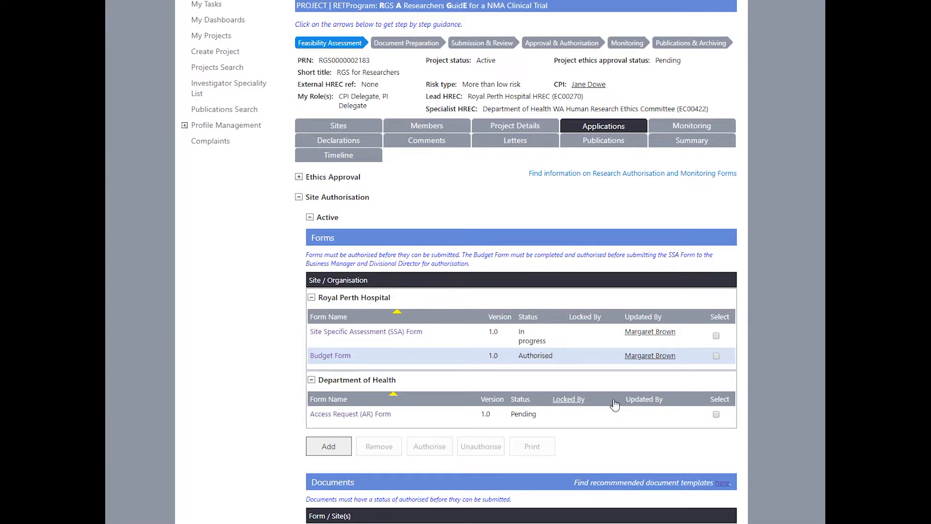
Open the Department of Health's Access Request (AR) Form and check it out for editing.
{"action": "left_click", "coordinate": [555, 413]}
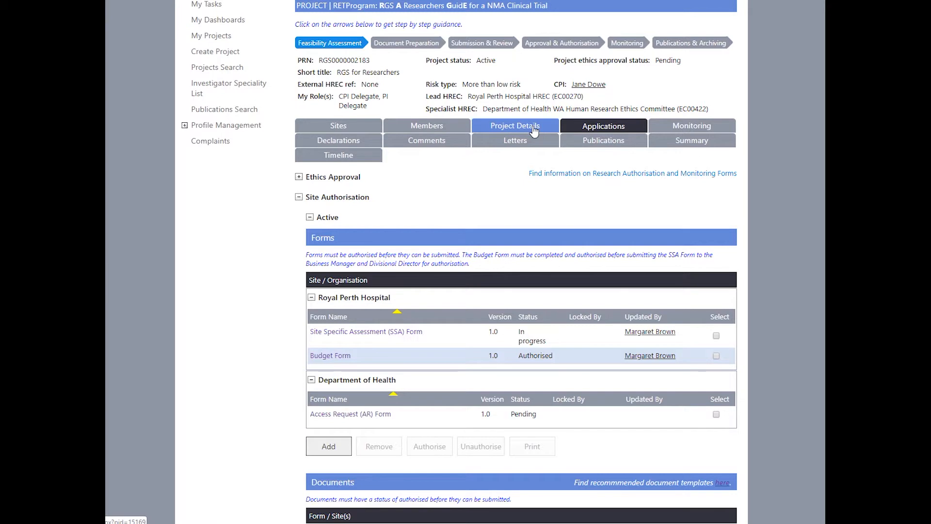
{"action": "left_click", "coordinate": [379, 416]}
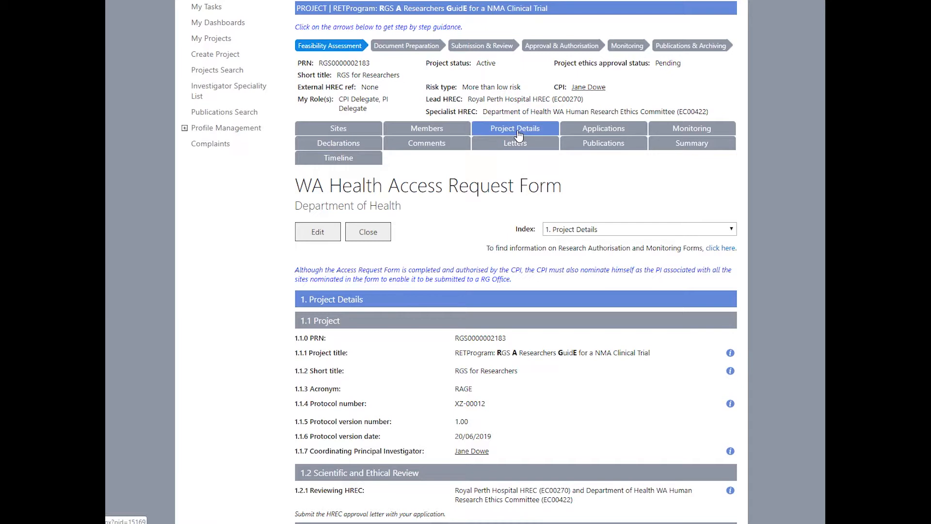
{"action": "left_click", "coordinate": [559, 229]}
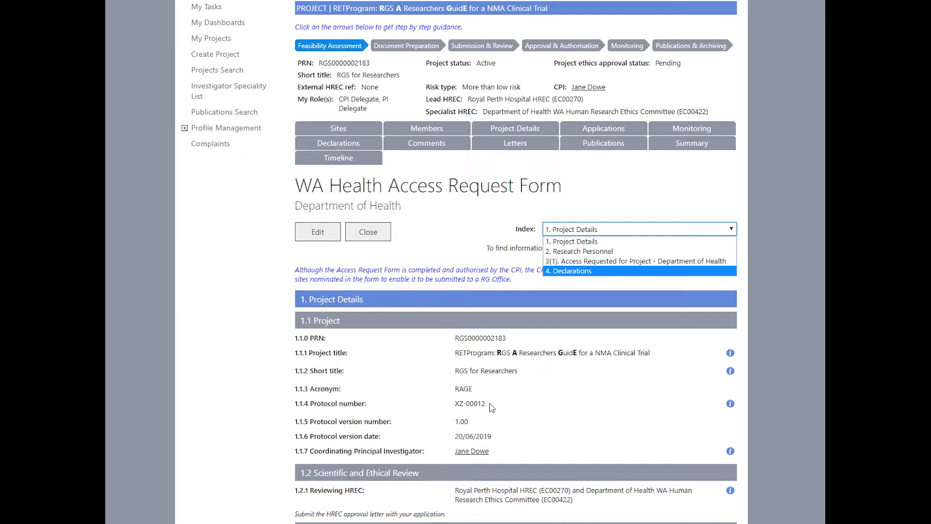
{"action": "left_click", "coordinate": [327, 234]}
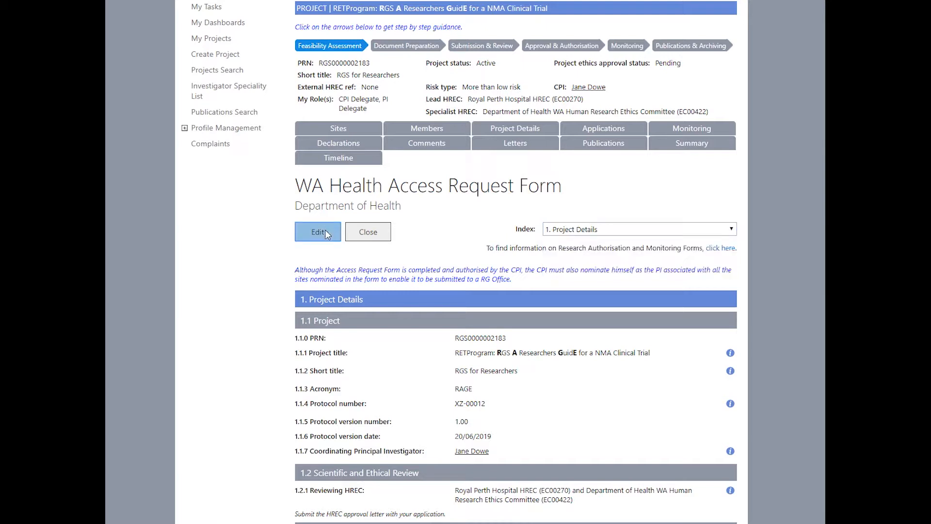
{"action": "left_click", "coordinate": [526, 72]}
Open the date picker for the project's start date in section 1.5 of the Access Request Form.
{"action": "scroll", "coordinate": [530, 487], "scroll_direction": "down", "scroll_amount": 3}
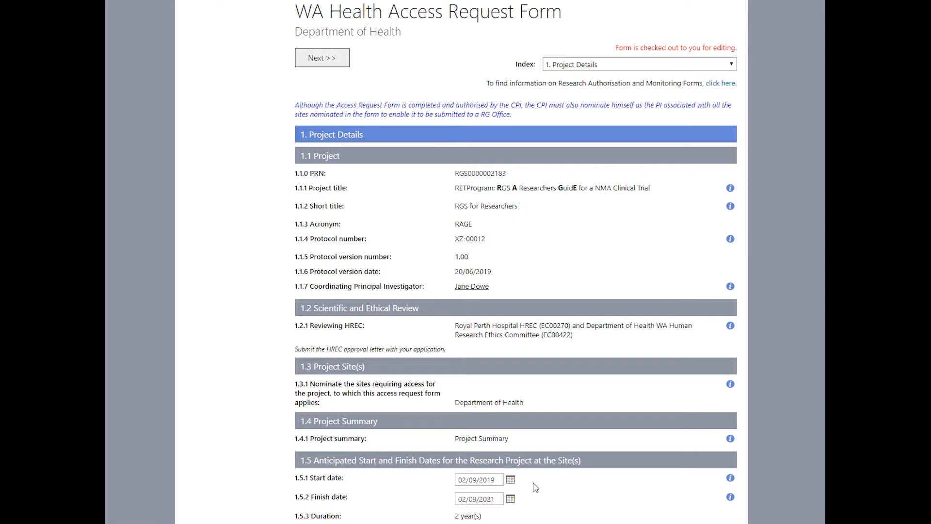
{"action": "left_click", "coordinate": [511, 480]}
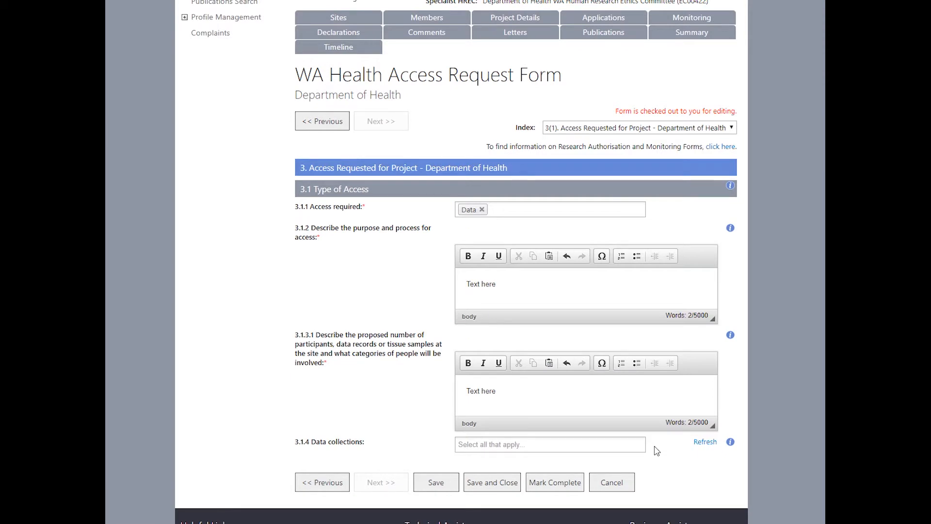
Refresh the data collections list, select Emergency Department Data Collections, and mark the Access Request Form complete.
{"action": "left_click", "coordinate": [705, 443]}
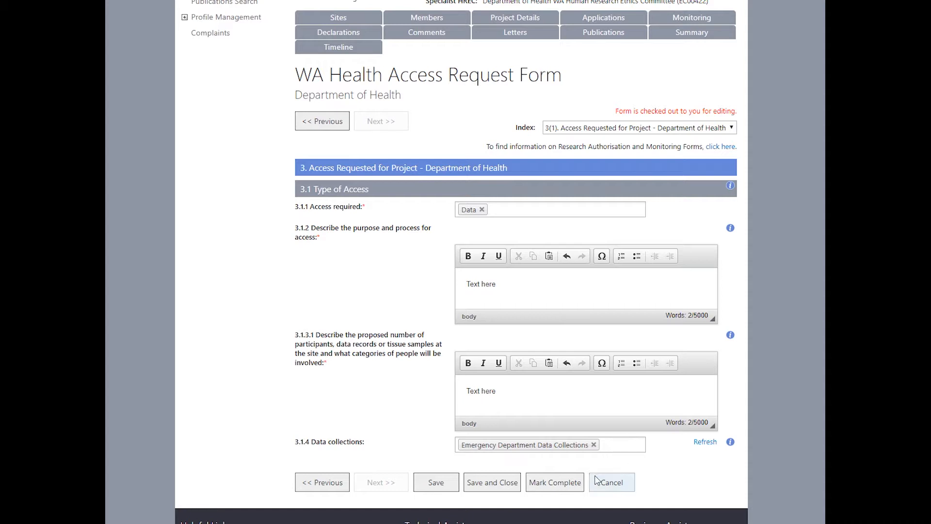
{"action": "left_click", "coordinate": [567, 485]}
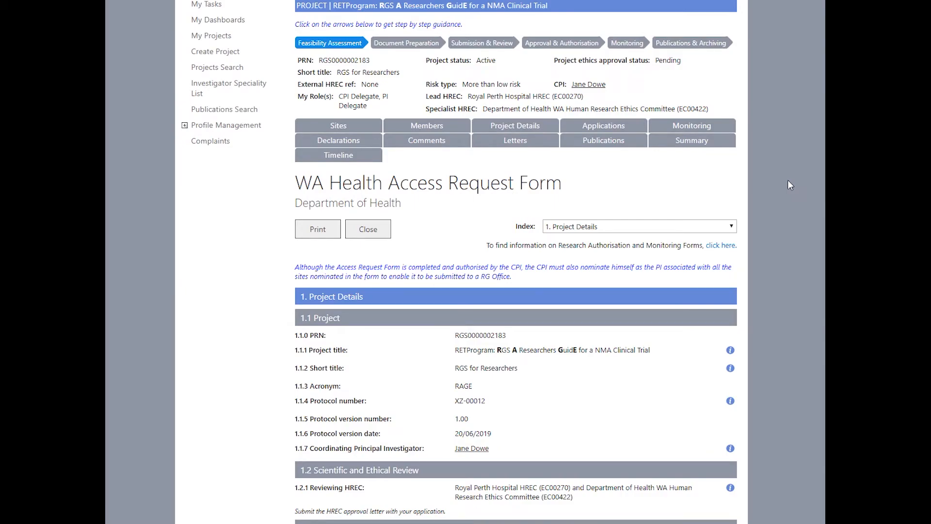
Add the Department of Health's Head of Department as signatory to the Site/s Declaration of Support in section 4.1.
{"action": "scroll", "coordinate": [788, 184], "scroll_direction": "down", "scroll_amount": 7}
{"action": "scroll", "coordinate": [788, 185], "scroll_direction": "down", "scroll_amount": 17}
{"action": "scroll", "coordinate": [789, 185], "scroll_direction": "down", "scroll_amount": 3}
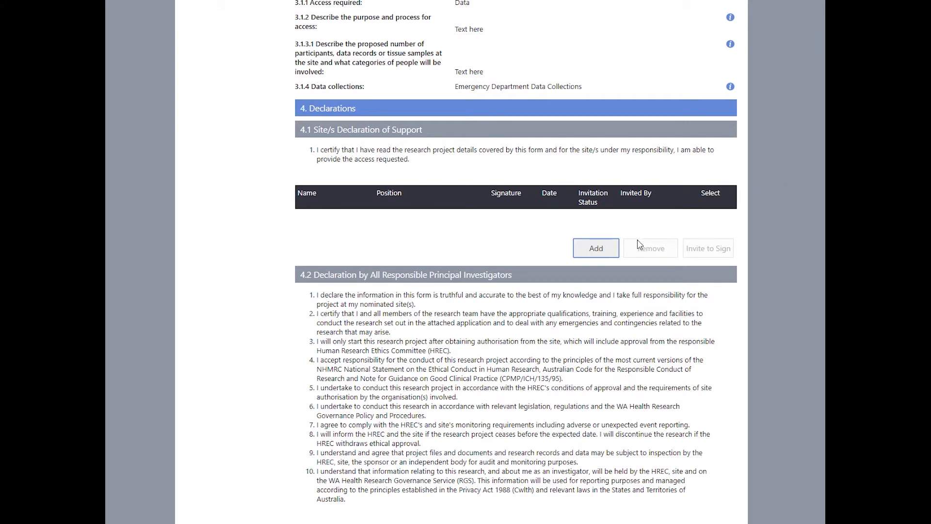
{"action": "left_click", "coordinate": [612, 251]}
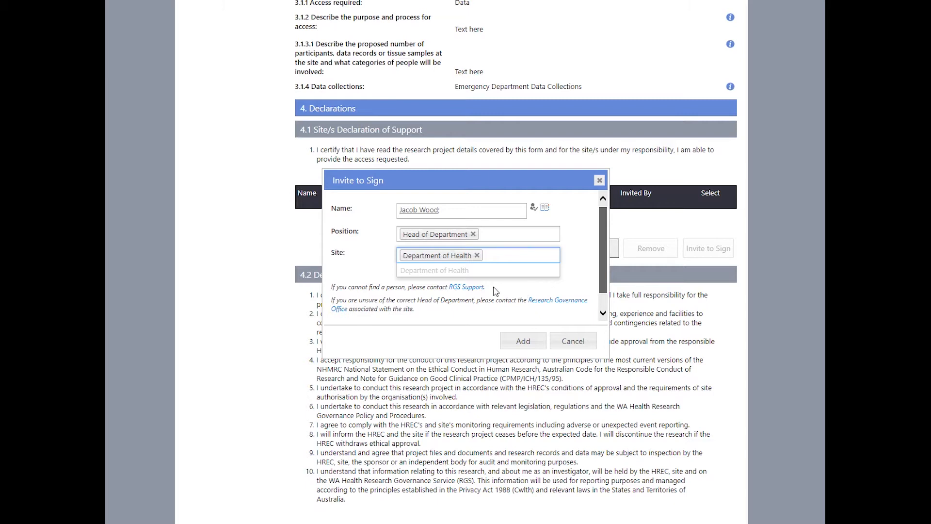
{"action": "left_click", "coordinate": [517, 342]}
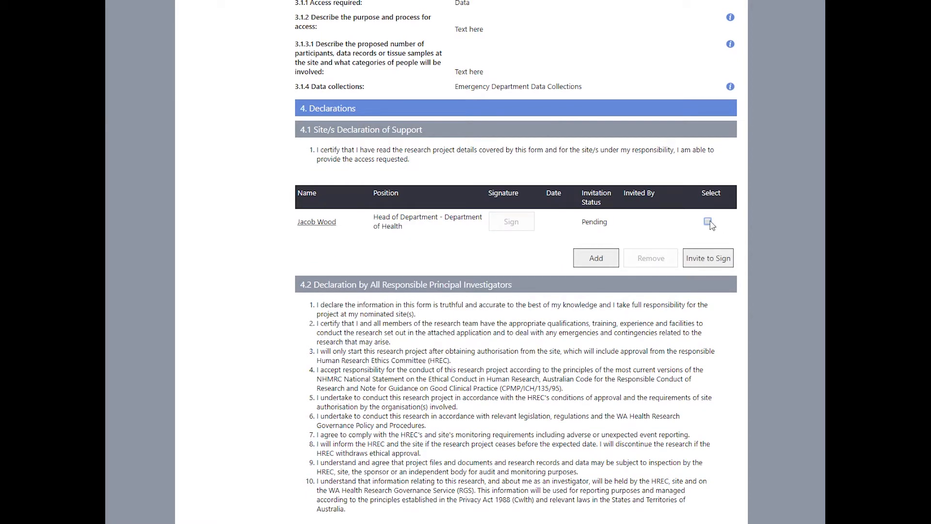
Invite the added Head of Department to sign the declaration, acknowledging that they are the appropriate person.
{"action": "left_click", "coordinate": [707, 221]}
{"action": "left_click", "coordinate": [708, 259]}
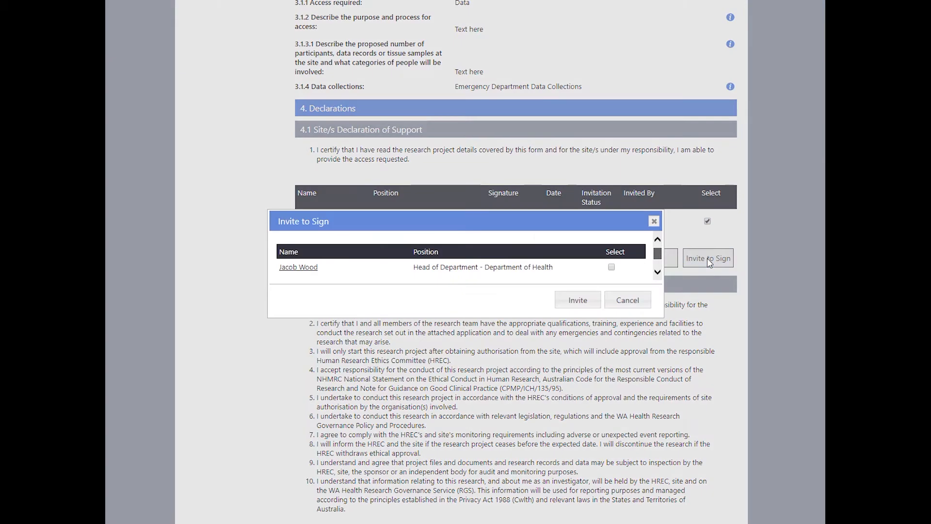
{"action": "left_click", "coordinate": [611, 267]}
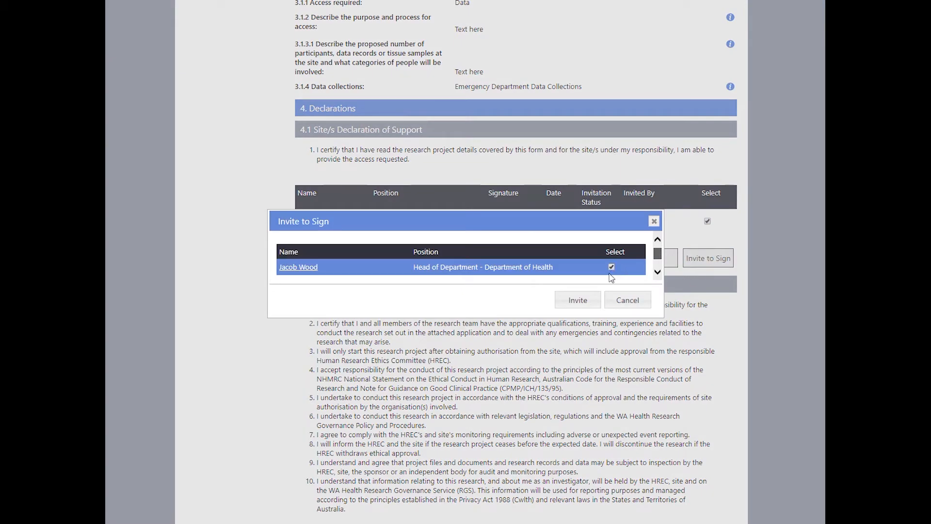
{"action": "left_click", "coordinate": [574, 301]}
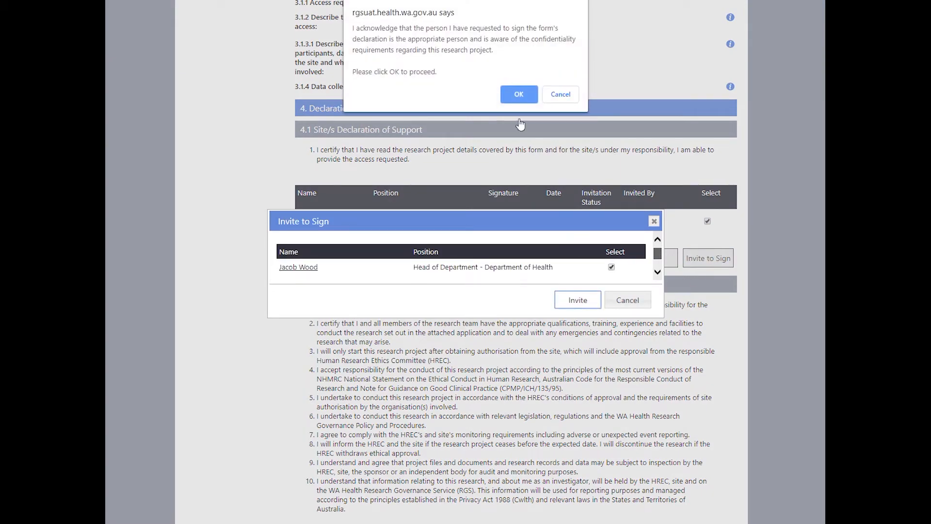
{"action": "left_click", "coordinate": [520, 95]}
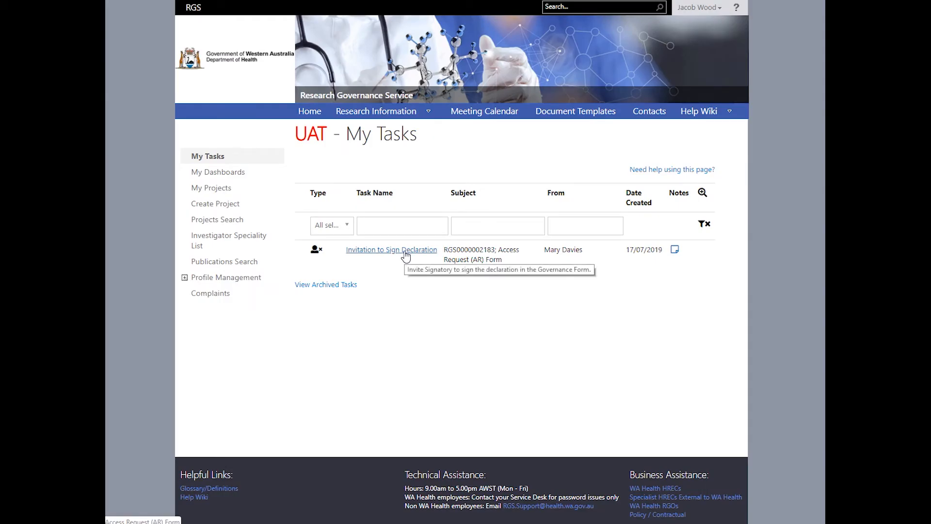
Open the Invitation to Sign Declaration task, sign the Site/s Declaration of Support as Head of Department, and close the form.
{"action": "left_click", "coordinate": [406, 250]}
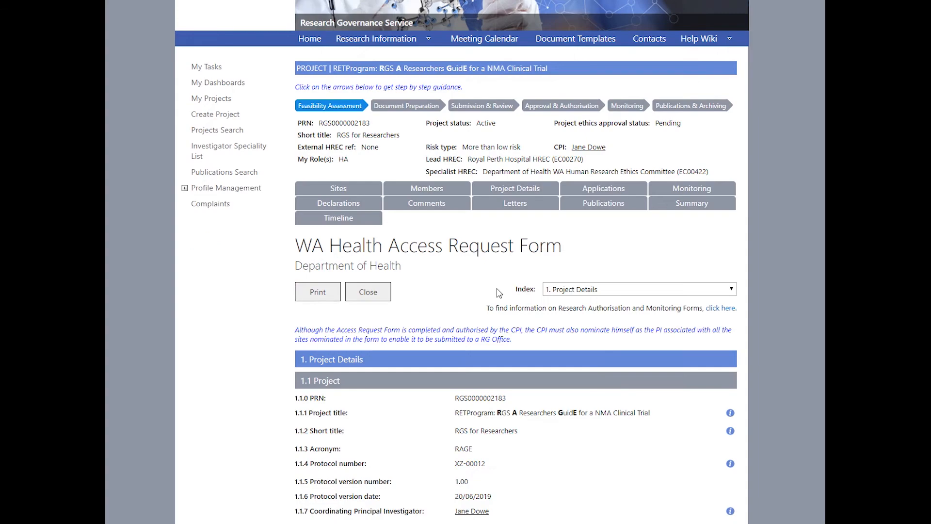
{"action": "scroll", "coordinate": [499, 293], "scroll_direction": "down", "scroll_amount": 15}
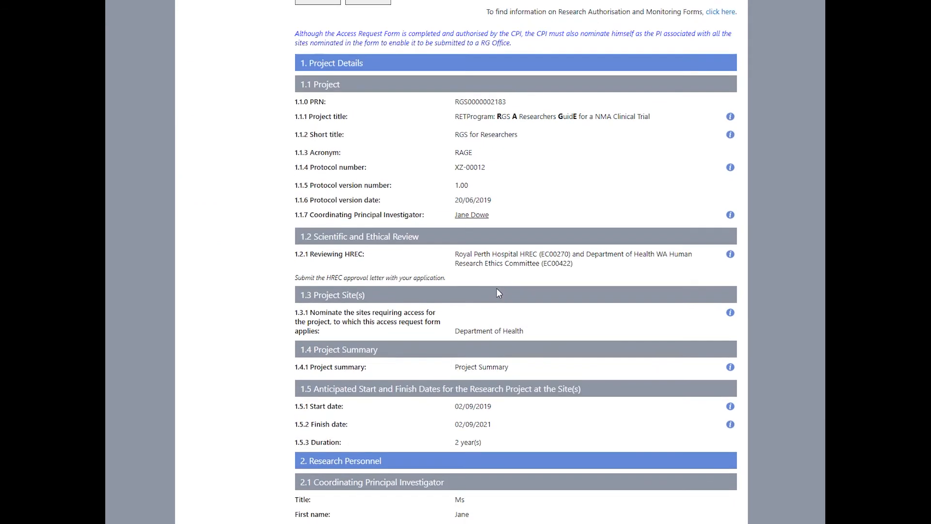
{"action": "scroll", "coordinate": [498, 292], "scroll_direction": "down", "scroll_amount": 11}
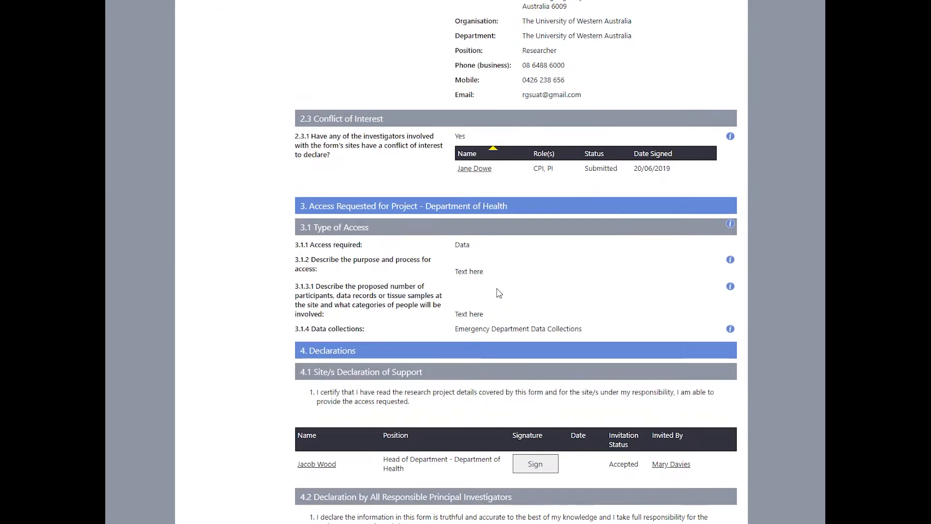
{"action": "scroll", "coordinate": [499, 293], "scroll_direction": "down", "scroll_amount": 1}
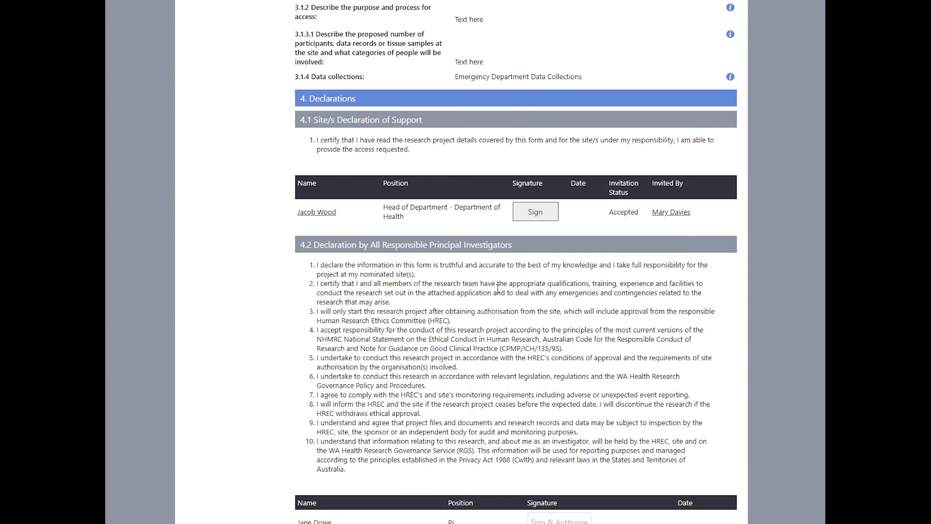
{"action": "left_click", "coordinate": [541, 213]}
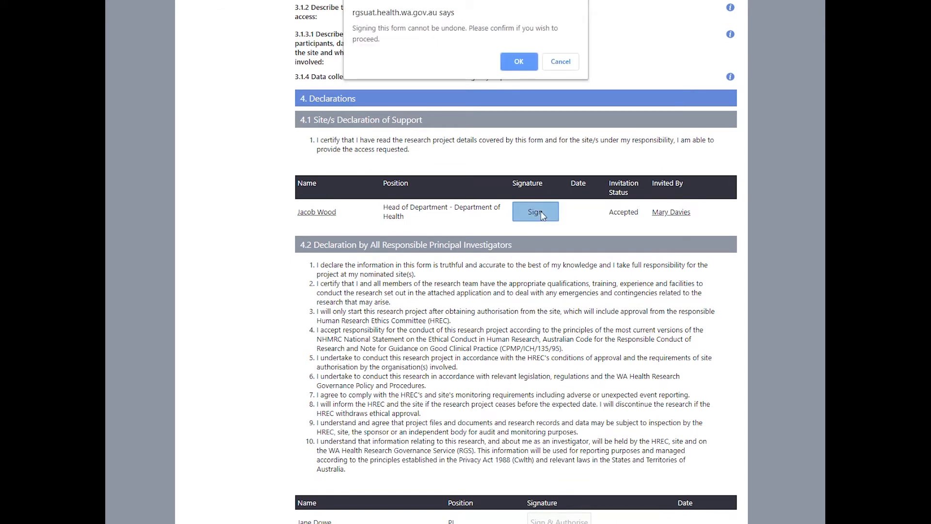
{"action": "left_click", "coordinate": [524, 67]}
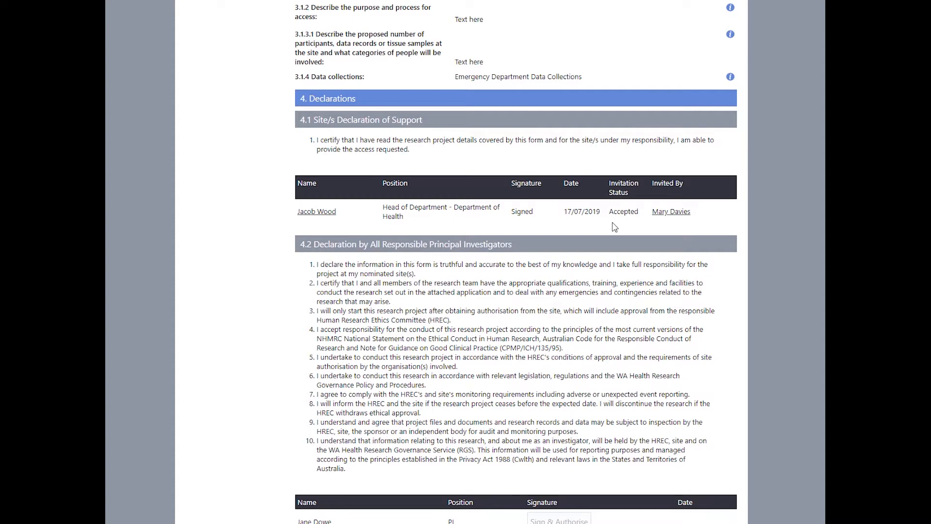
{"action": "scroll", "coordinate": [614, 227], "scroll_direction": "down", "scroll_amount": 3}
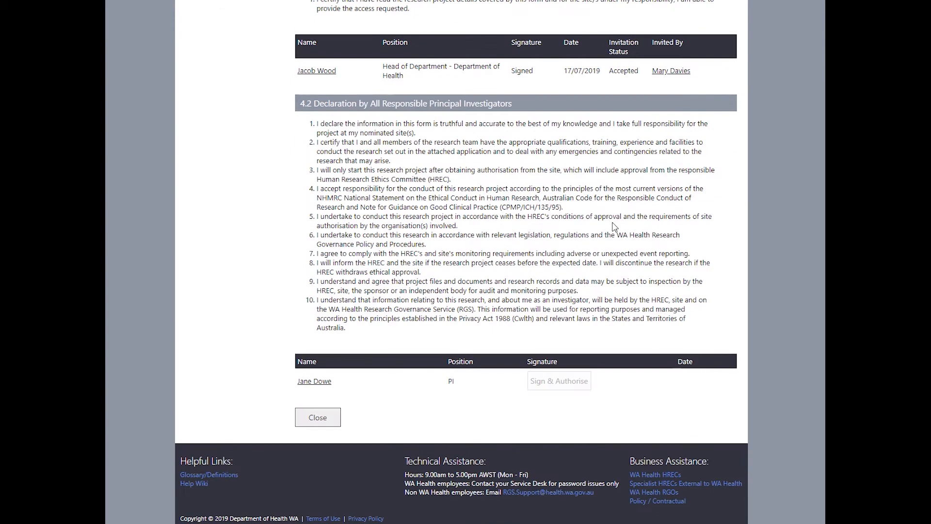
{"action": "left_click", "coordinate": [318, 417]}
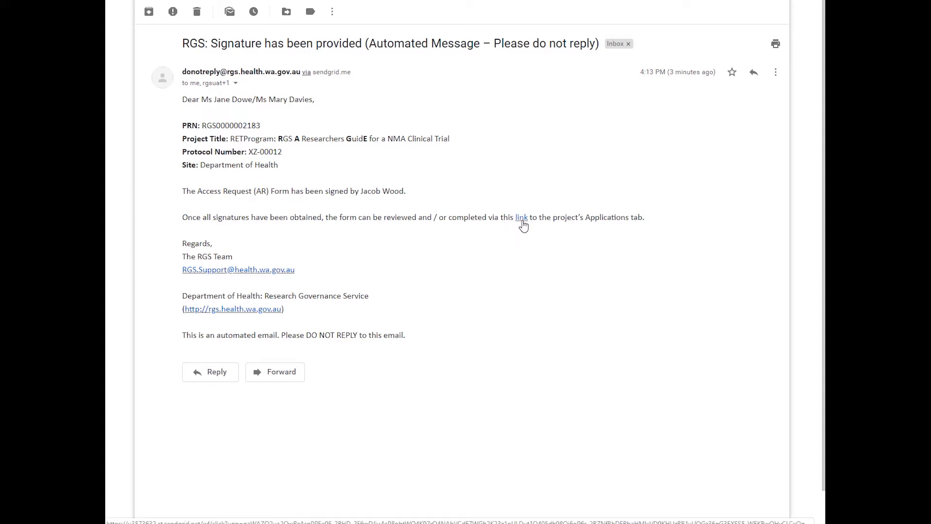
Open the Access Request Form through the signature notification e-mail's link, and sign and authorise it as principal investigator.
{"action": "left_click", "coordinate": [521, 218]}
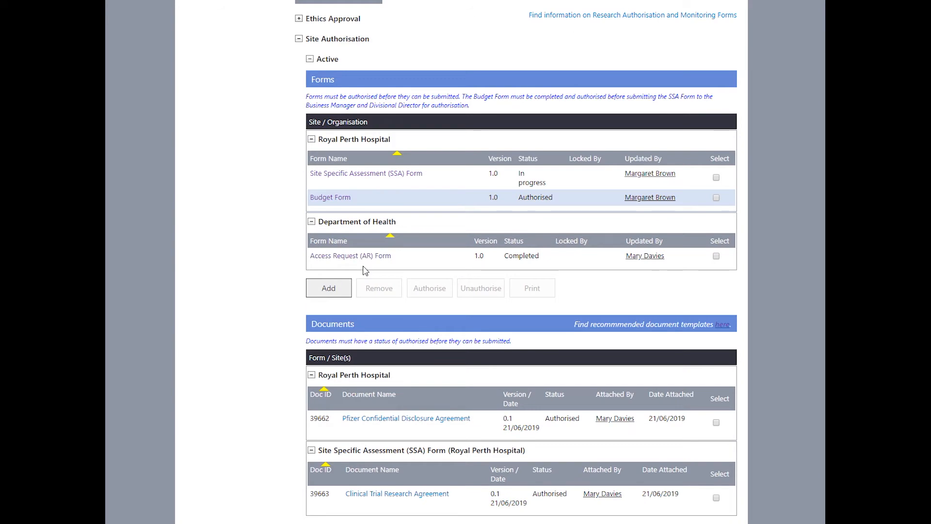
{"action": "left_click", "coordinate": [364, 264]}
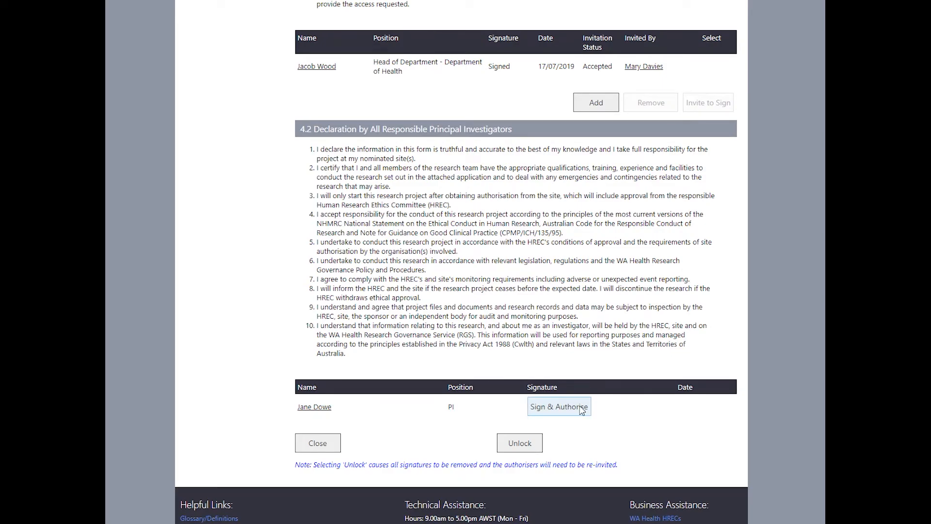
{"action": "left_click", "coordinate": [582, 410]}
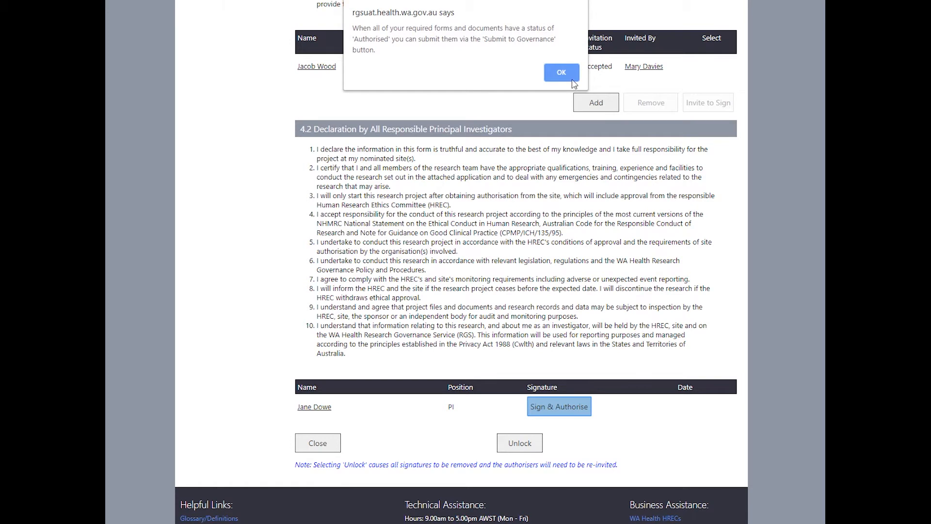
{"action": "left_click", "coordinate": [562, 73]}
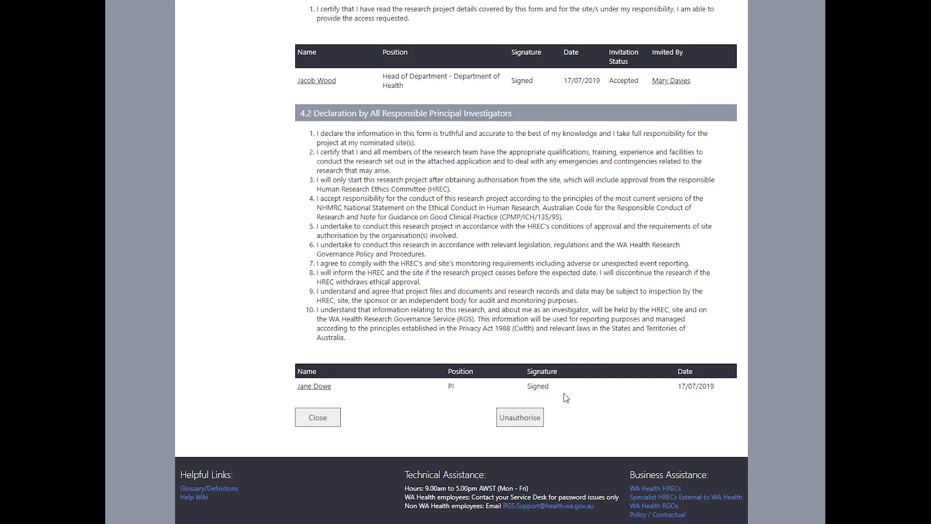
Unauthorise and unlock the signed Access Request Form to reopen it for editing.
{"action": "left_click", "coordinate": [537, 419]}
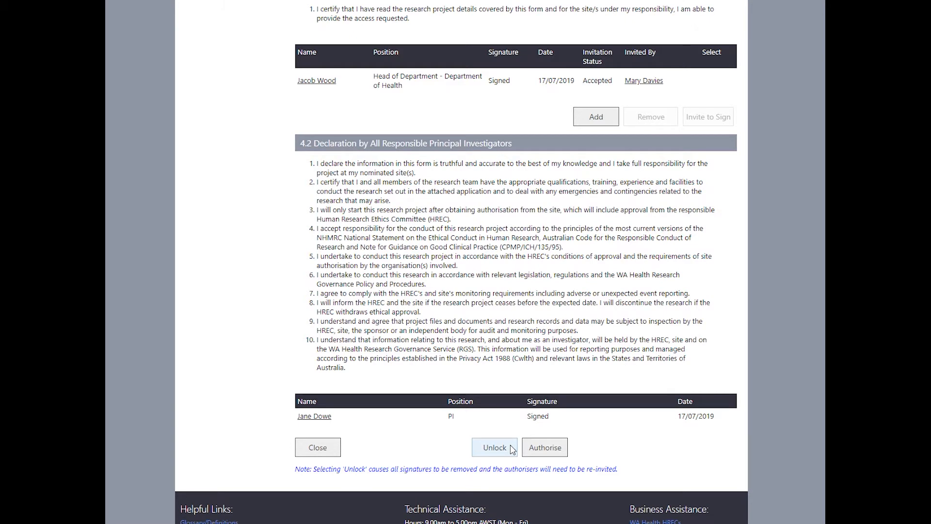
{"action": "left_click", "coordinate": [513, 450]}
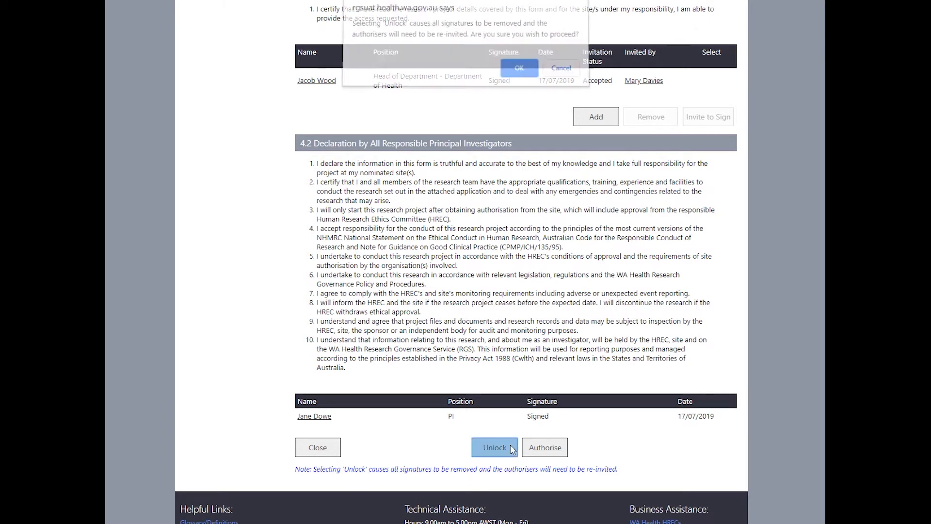
{"action": "left_click", "coordinate": [528, 68]}
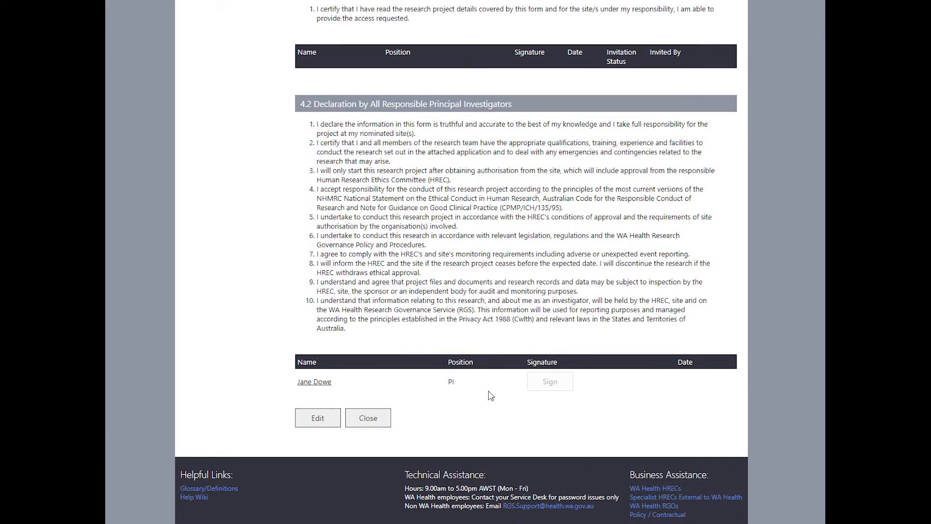
{"action": "left_click", "coordinate": [319, 418]}
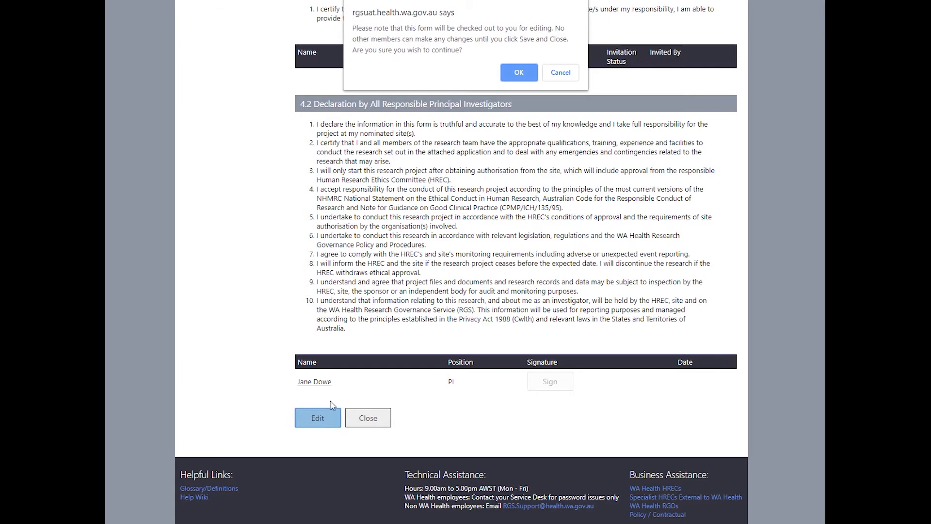
{"action": "left_click", "coordinate": [519, 72]}
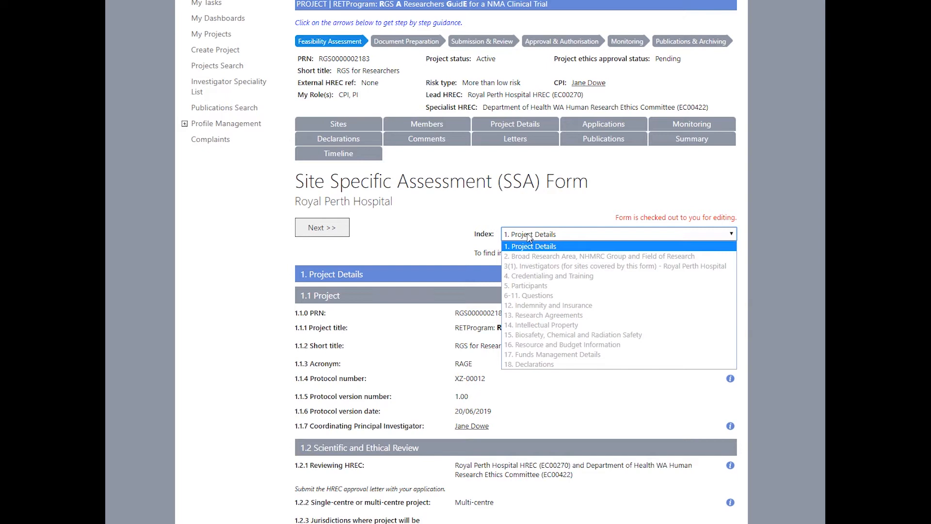
Advance past Project Details in Royal Perth Hospital's Site Specific Assessment (SSA) Form and go to section 17. Funds Management Details.
{"action": "scroll", "coordinate": [530, 237], "scroll_direction": "down", "scroll_amount": 9}
{"action": "scroll", "coordinate": [529, 238], "scroll_direction": "down", "scroll_amount": 1}
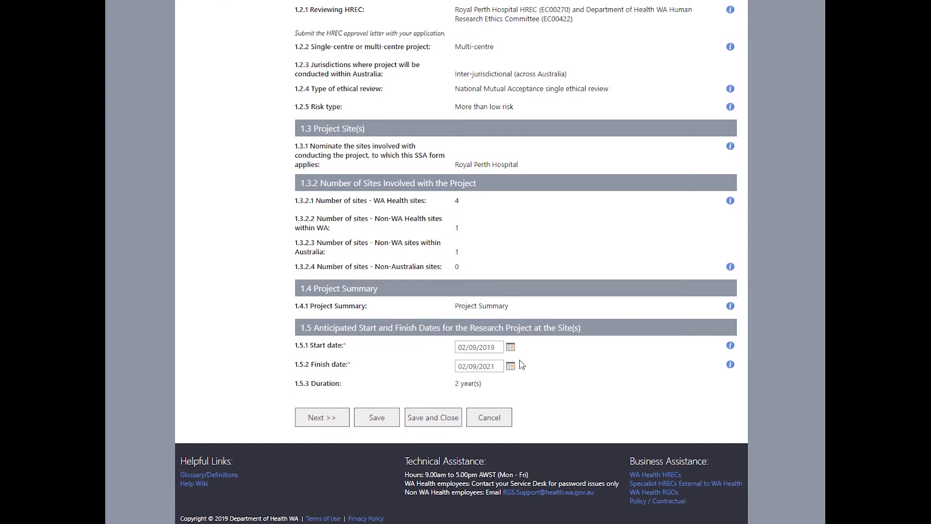
{"action": "left_click", "coordinate": [335, 418]}
{"action": "left_click", "coordinate": [578, 80]}
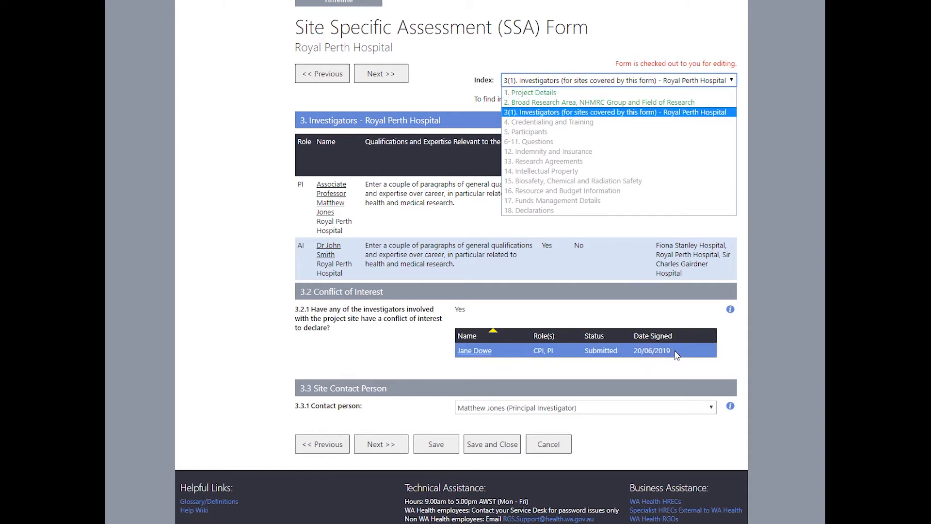
{"action": "left_click", "coordinate": [708, 200]}
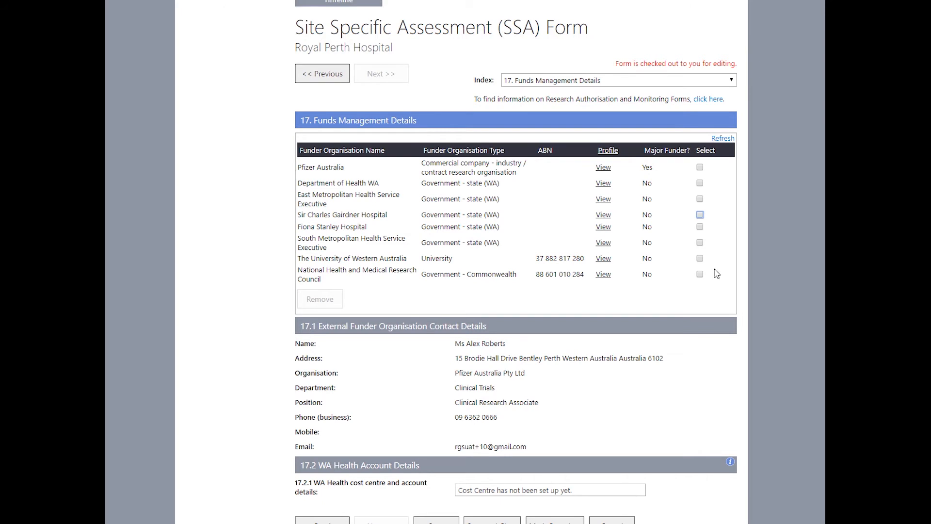
Remove Sir Charles Gairdner Hospital from the funder organisations in section 17 and mark the SSA Form complete.
{"action": "left_click", "coordinate": [700, 215]}
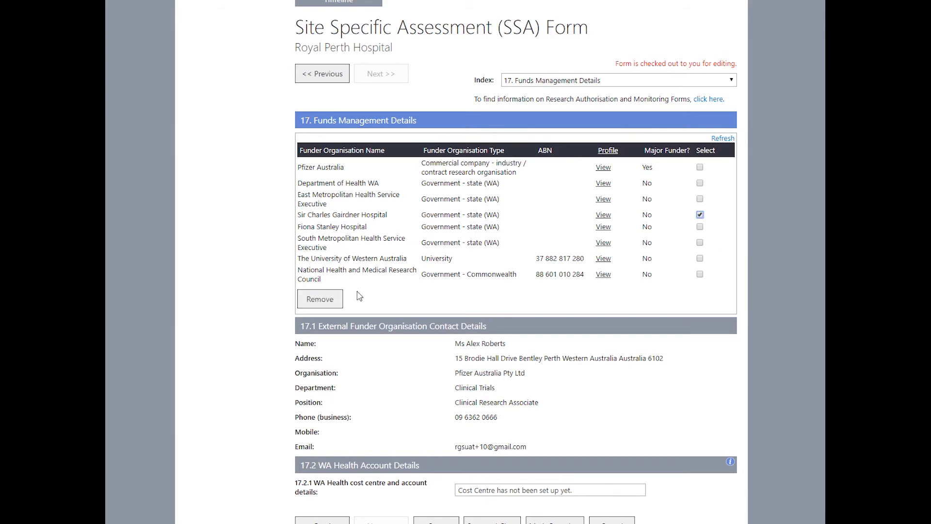
{"action": "left_click", "coordinate": [320, 300]}
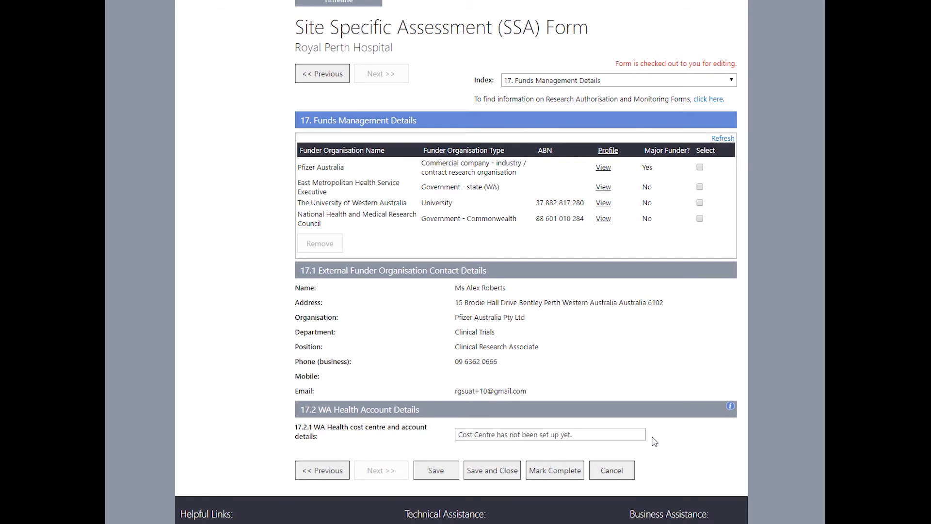
{"action": "left_click", "coordinate": [573, 471]}
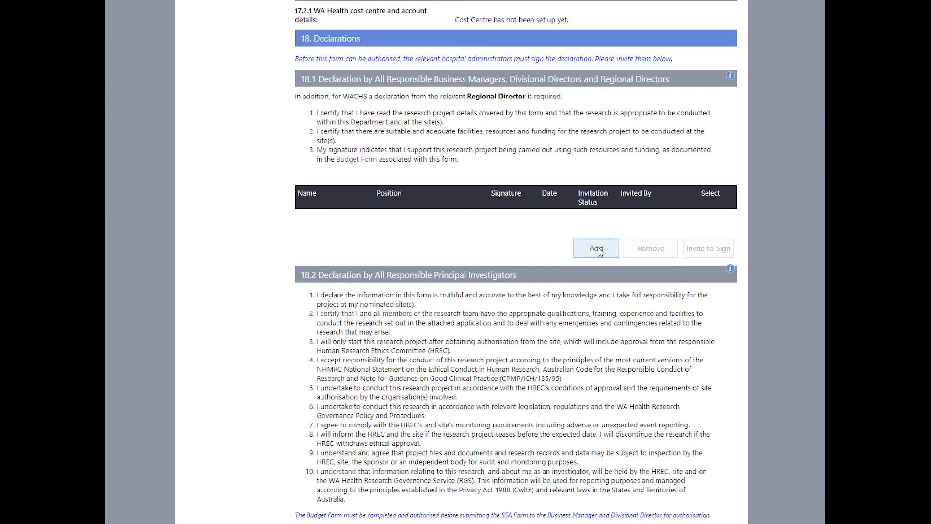
Add Royal Perth Hospital's Business Manager and Divisional Director to declaration 18.1, and invite the Business Manager to sign.
{"action": "left_click", "coordinate": [597, 248]}
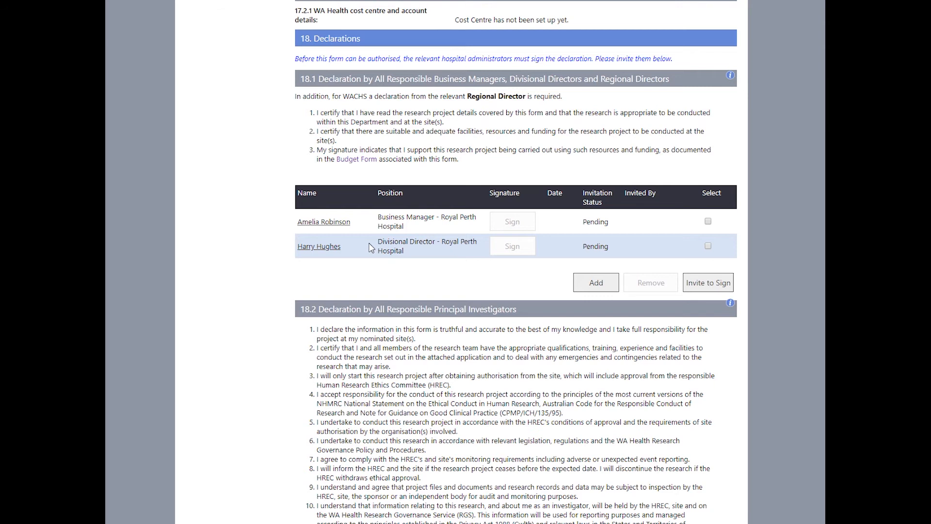
{"action": "left_click", "coordinate": [701, 283]}
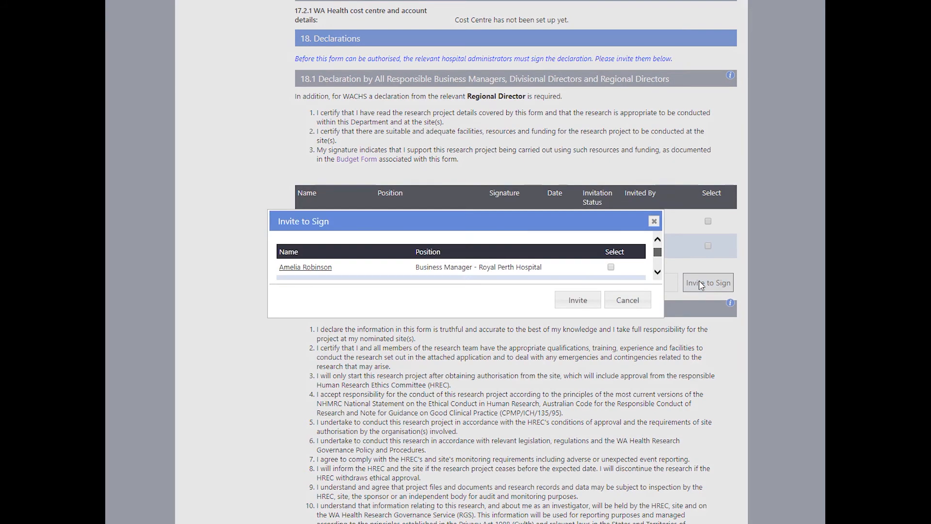
{"action": "left_click", "coordinate": [629, 266]}
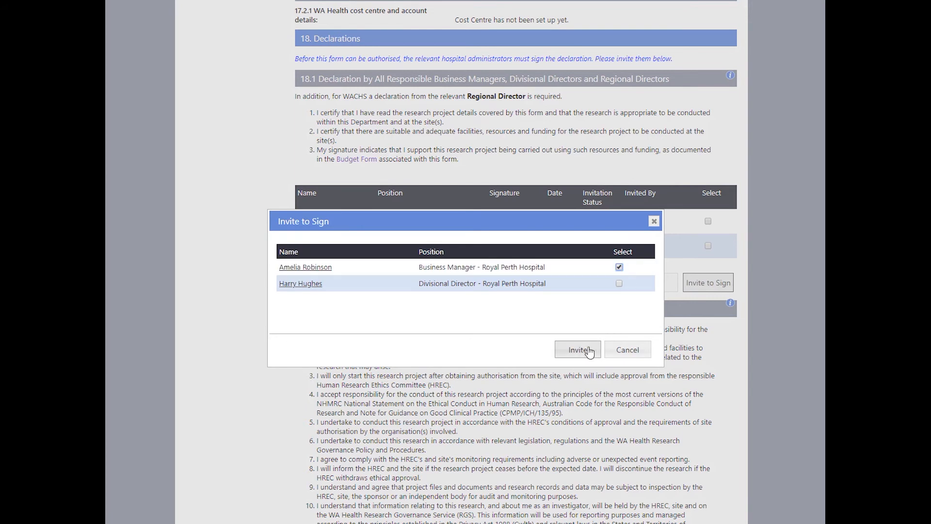
{"action": "left_click", "coordinate": [578, 350]}
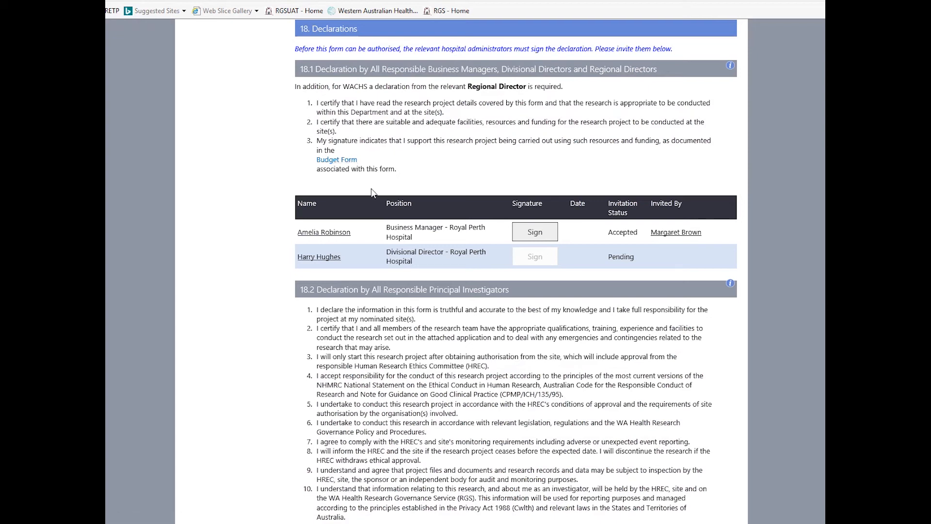
Sign declaration 18.1 as Business Manager, and sign and authorise the SSA Form as principal investigator, confirming both signatures.
{"action": "left_click", "coordinate": [535, 232]}
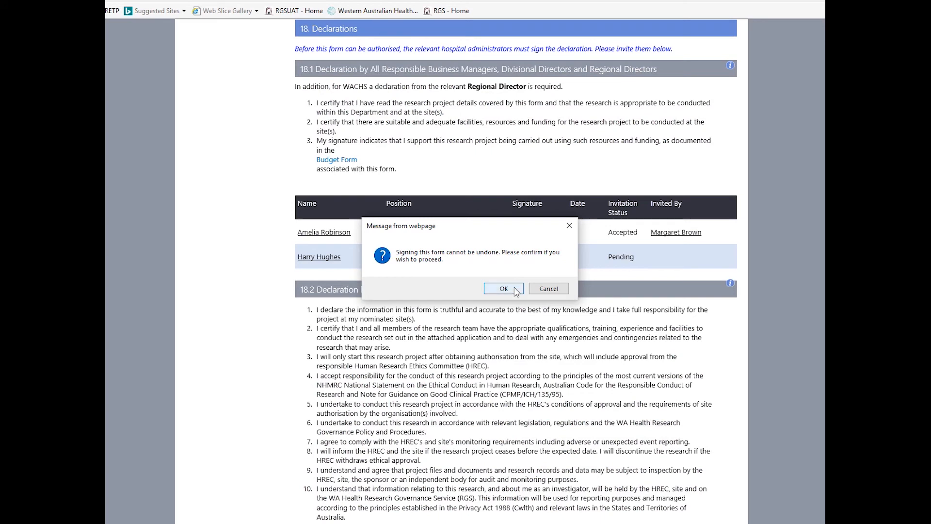
{"action": "left_click", "coordinate": [516, 290]}
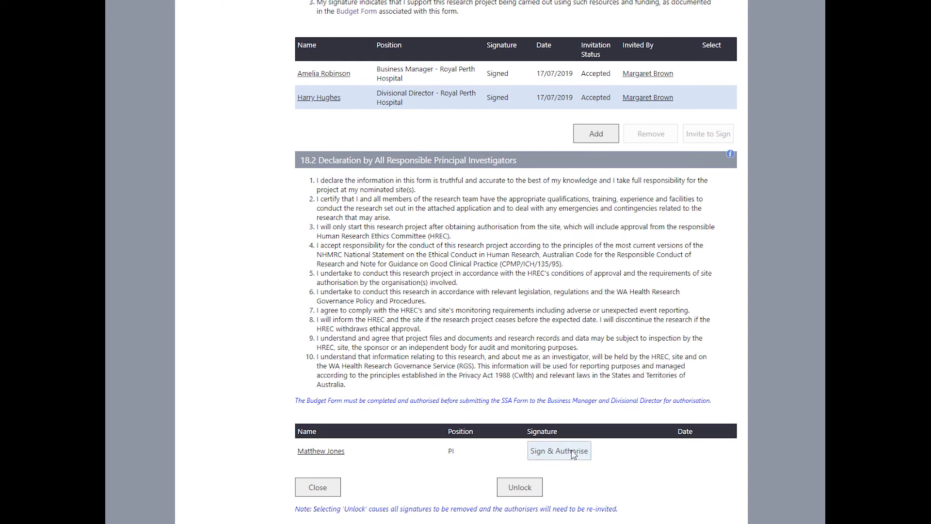
{"action": "left_click", "coordinate": [573, 453]}
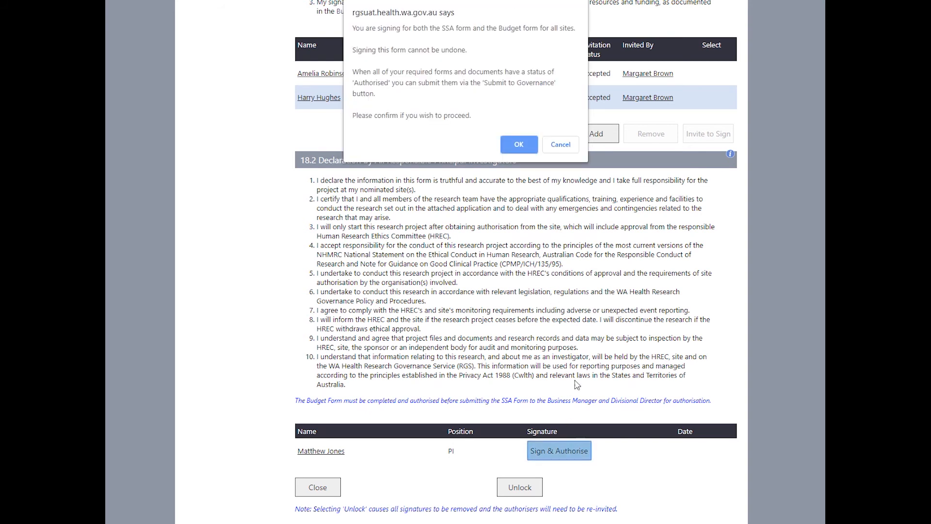
{"action": "left_click", "coordinate": [519, 144]}
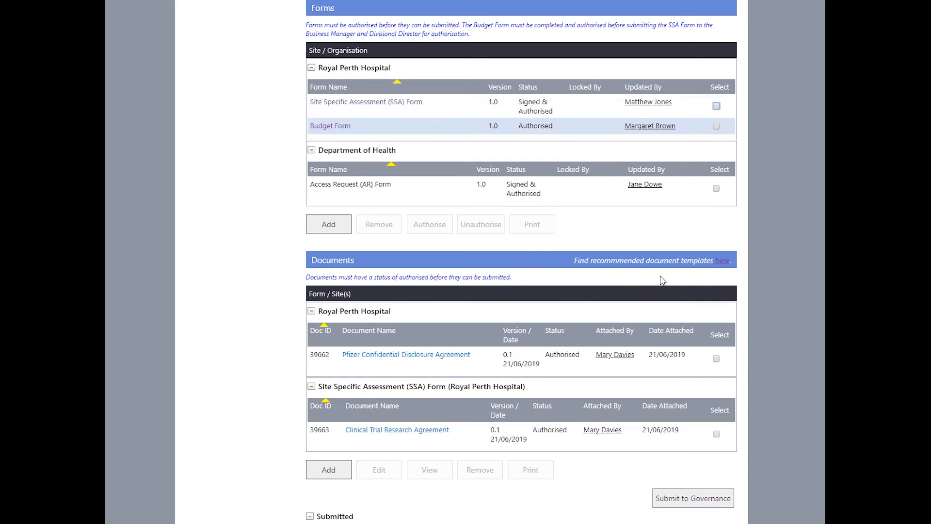
Unauthorise Royal Perth Hospital's signed SSA Form in the Forms list and authorise it again.
{"action": "left_click", "coordinate": [716, 106]}
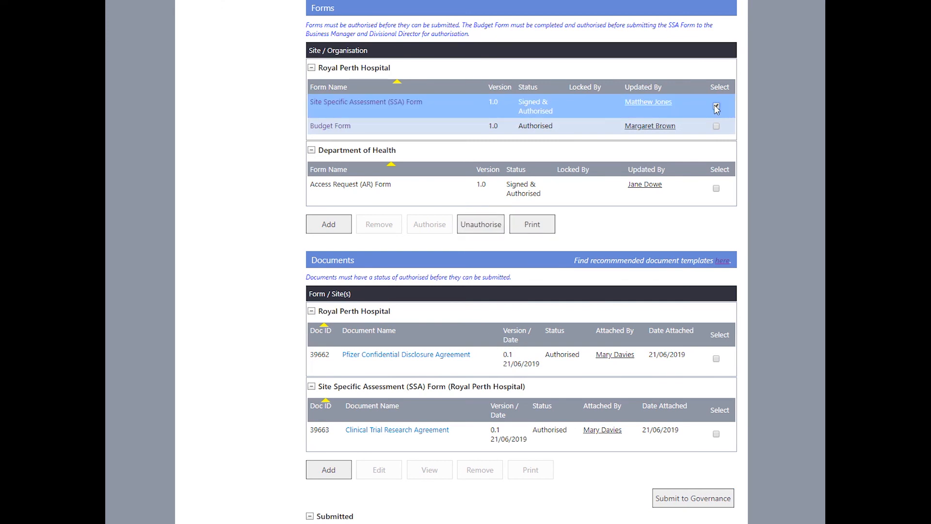
{"action": "left_click", "coordinate": [495, 231]}
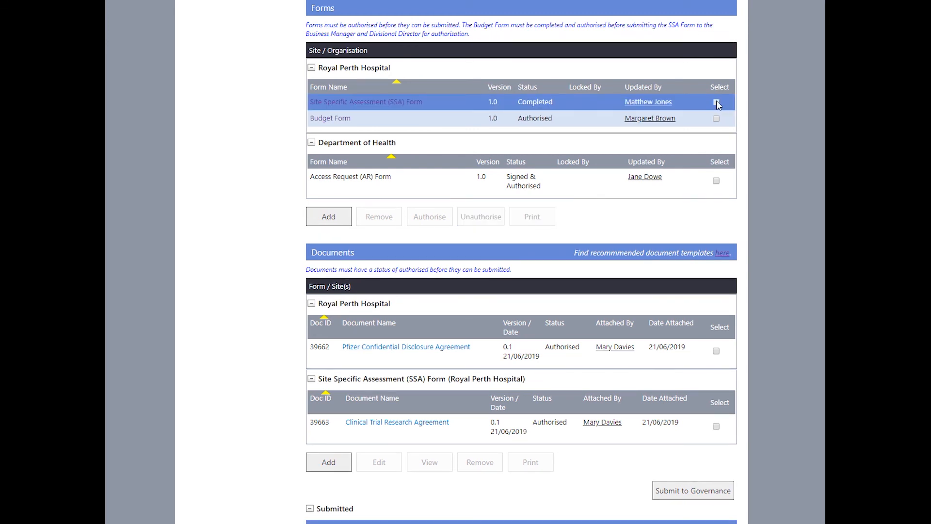
{"action": "left_click", "coordinate": [717, 103]}
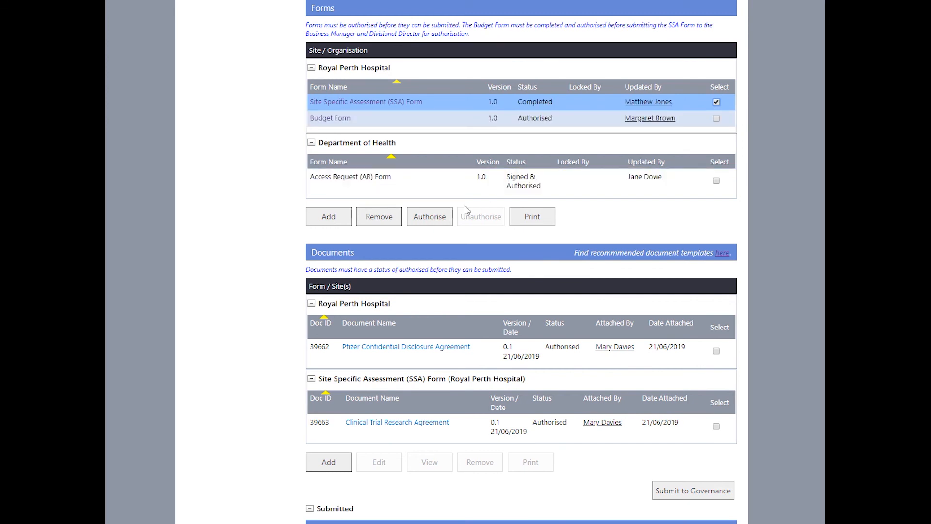
{"action": "left_click", "coordinate": [449, 218]}
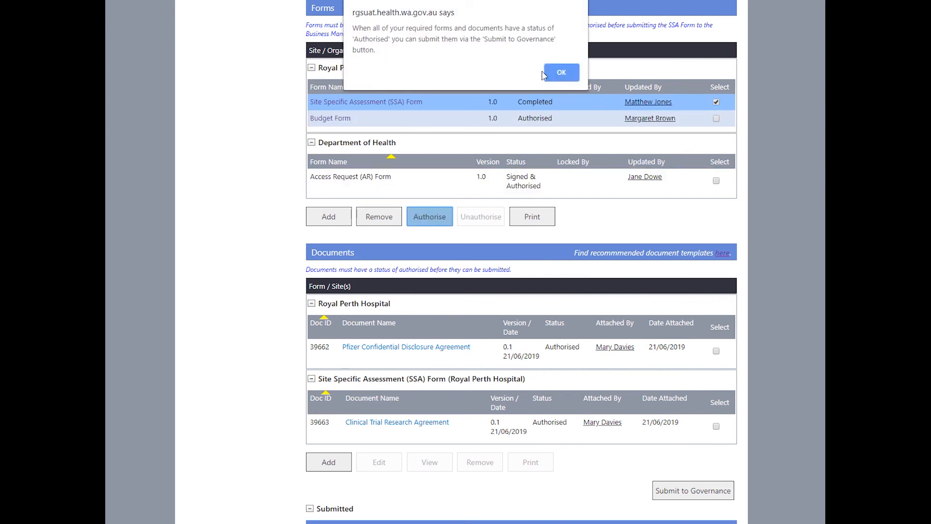
{"action": "left_click", "coordinate": [557, 74]}
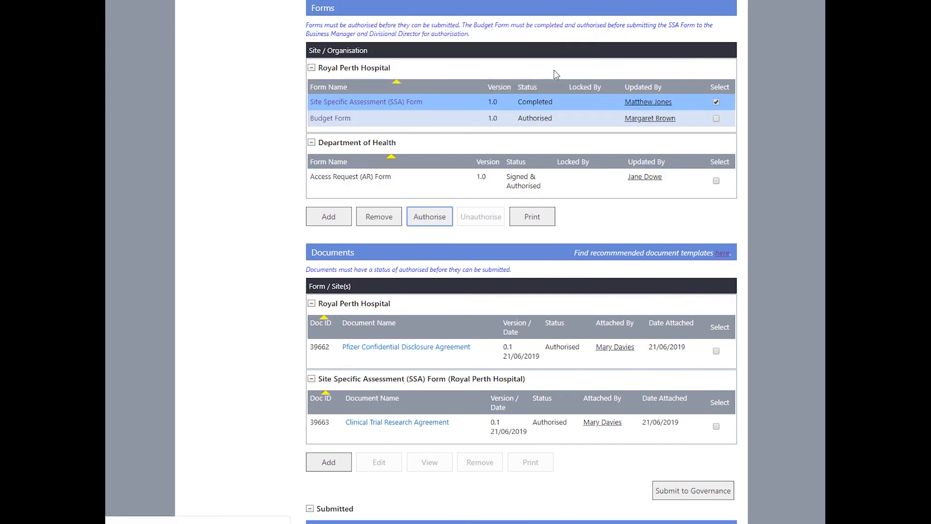